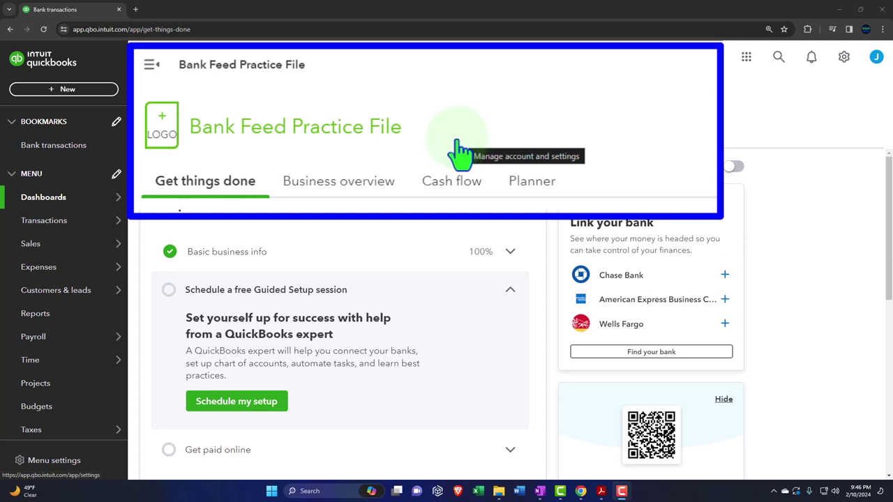
left_click(104, 91)
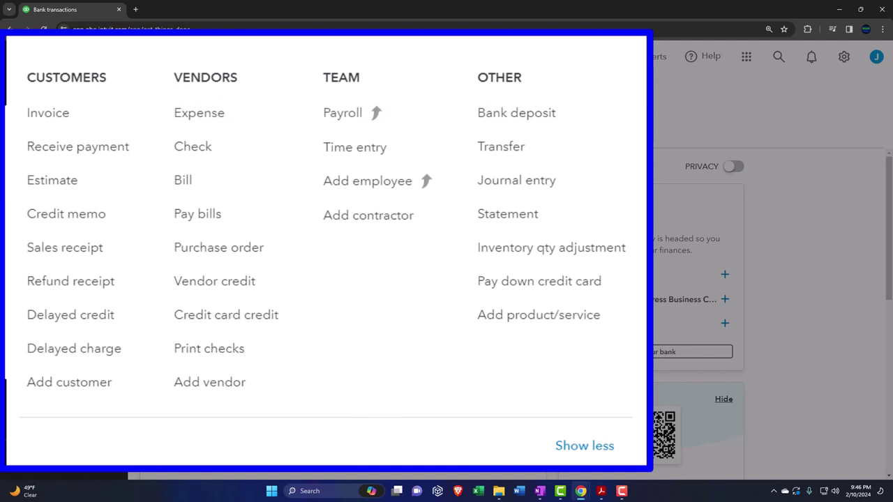
left_click(474, 130)
mouse_move(28, 201)
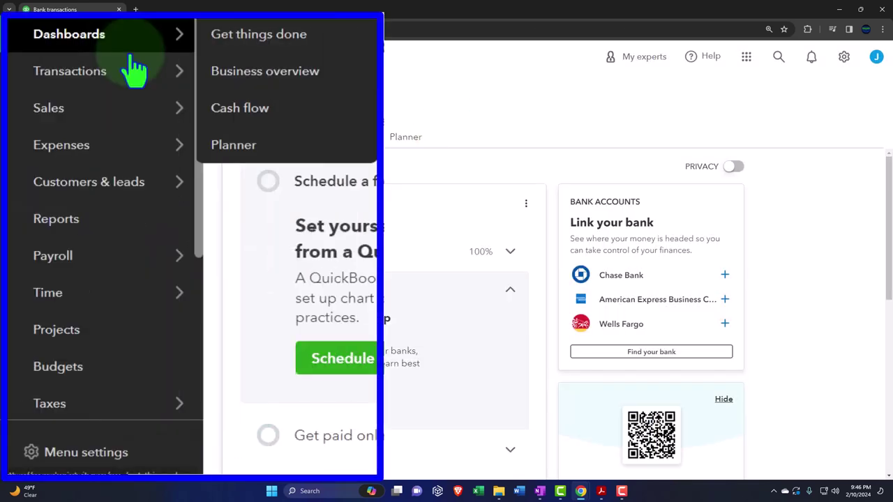
mouse_move(112, 119)
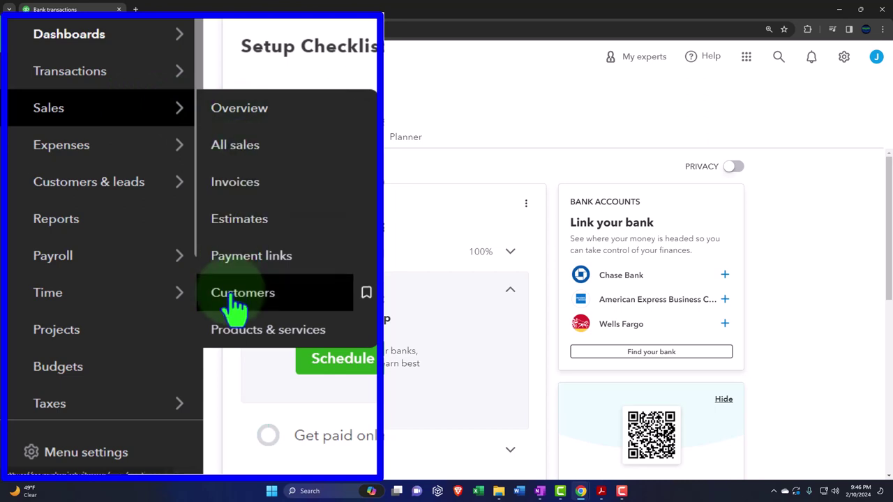
mouse_move(74, 150)
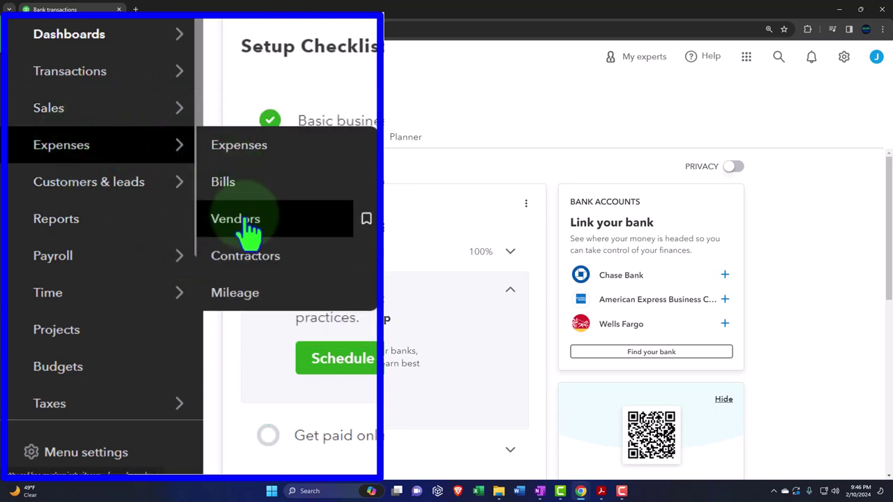
mouse_move(119, 255)
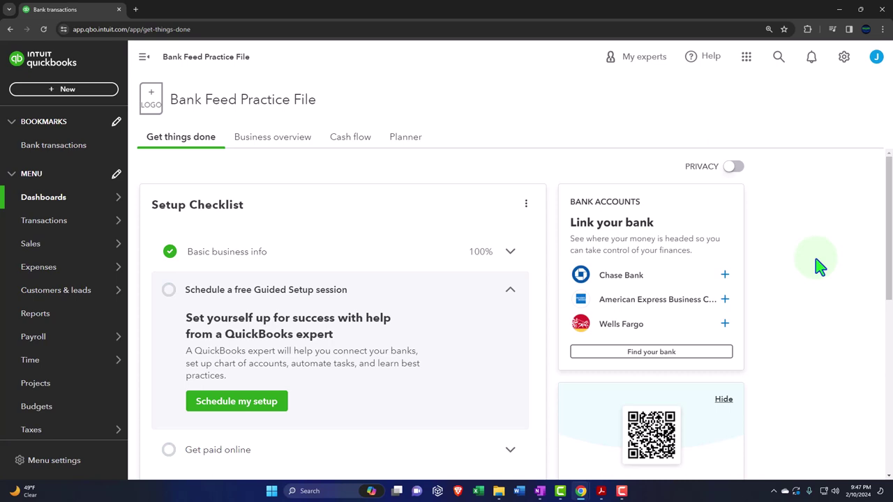
- Open the overview page of all company lists
left_click(842, 60)
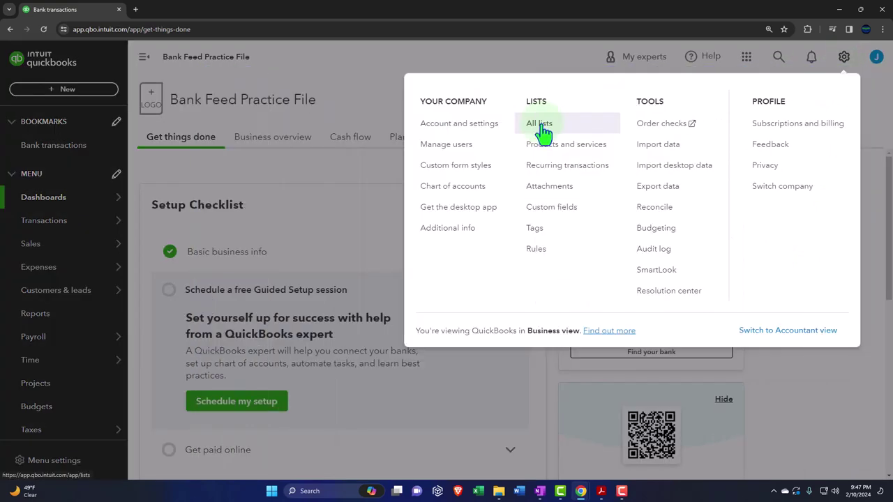
left_click(541, 125)
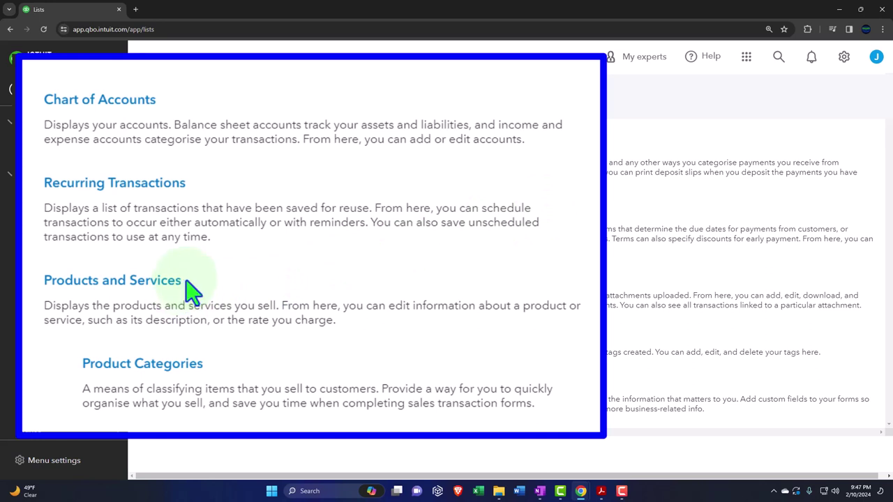
- Open the chart of accounts within Transactions and look through the existing accounts and their account types
mouse_move(48, 220)
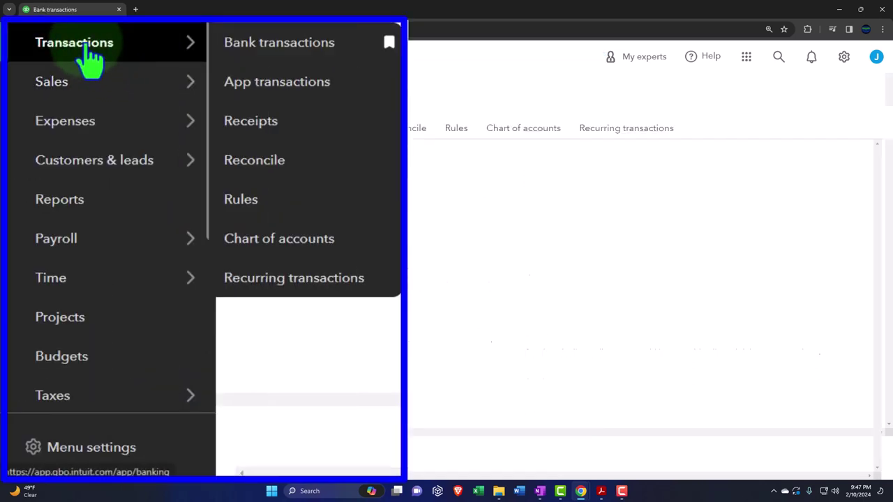
left_click(87, 47)
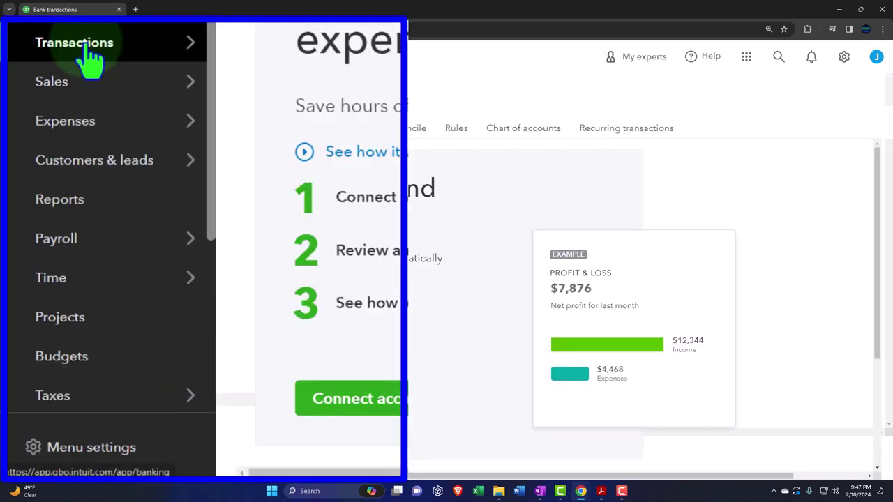
left_click(520, 129)
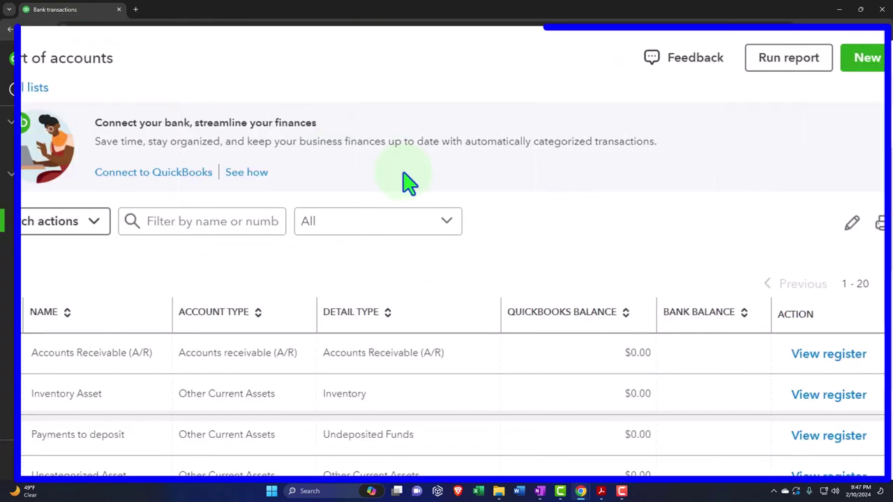
scroll(408, 182, "down", 5)
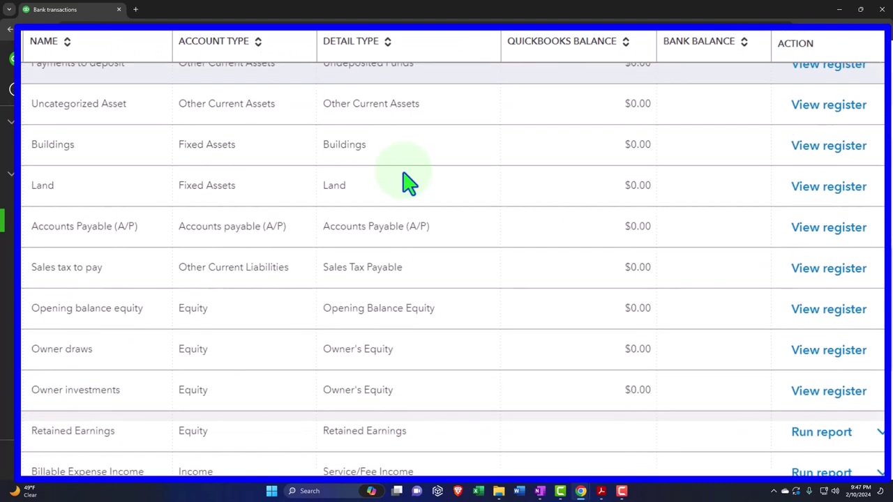
scroll(408, 183, "down", 2)
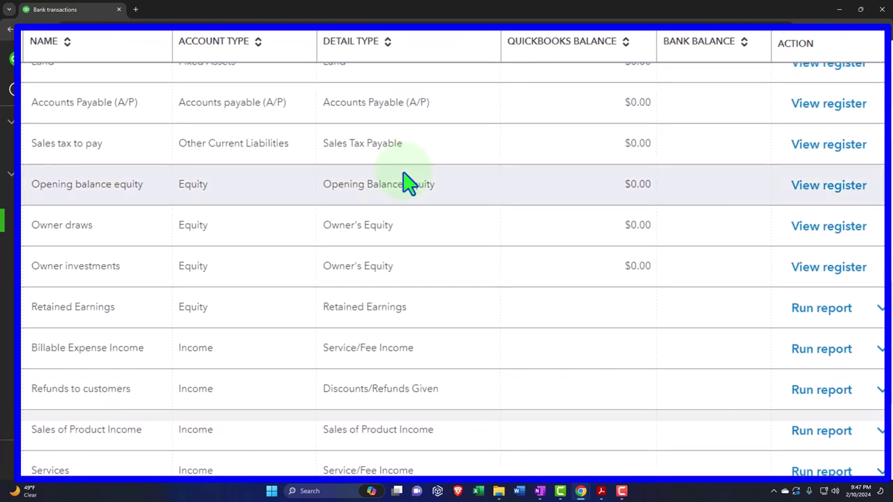
scroll(408, 182, "down", 2)
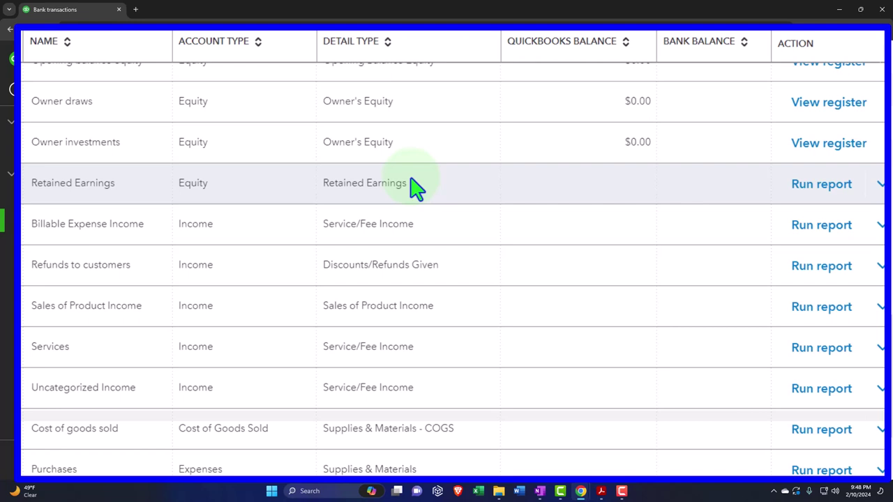
scroll(417, 186, "up", 5)
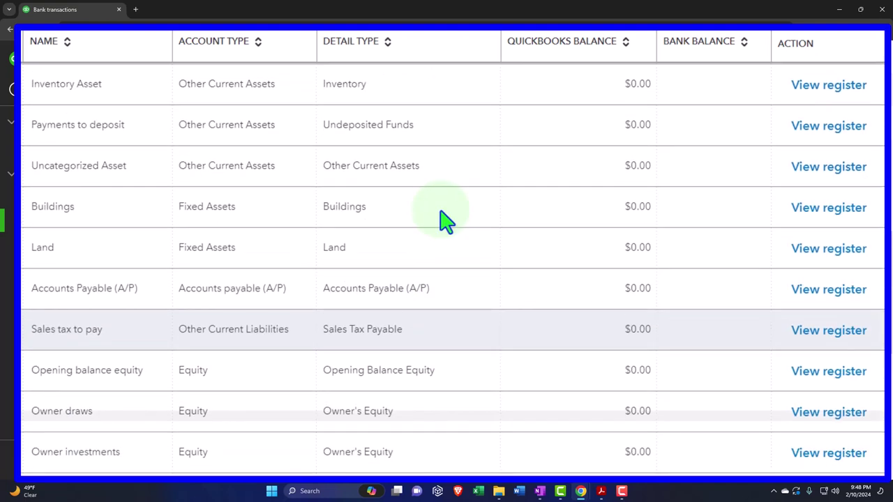
scroll(447, 222, "up", 1)
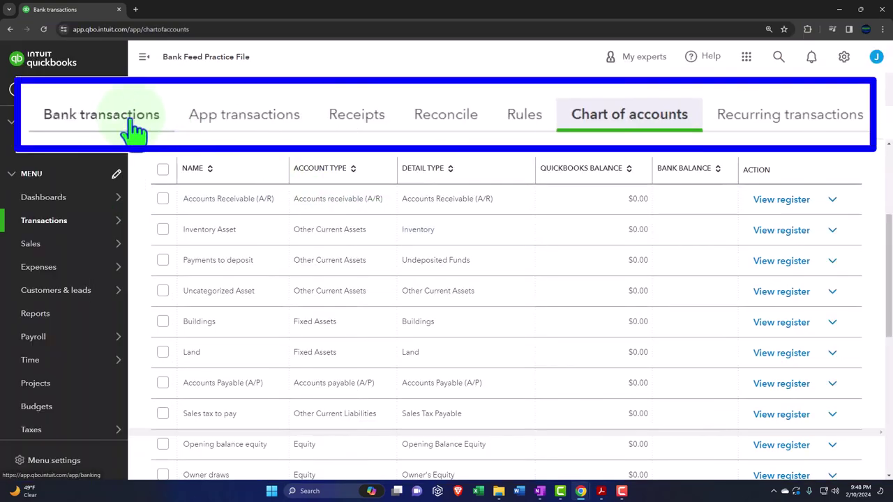
- Compare the bank transactions page with the chart of accounts, ending on the chart of accounts
left_click(133, 127)
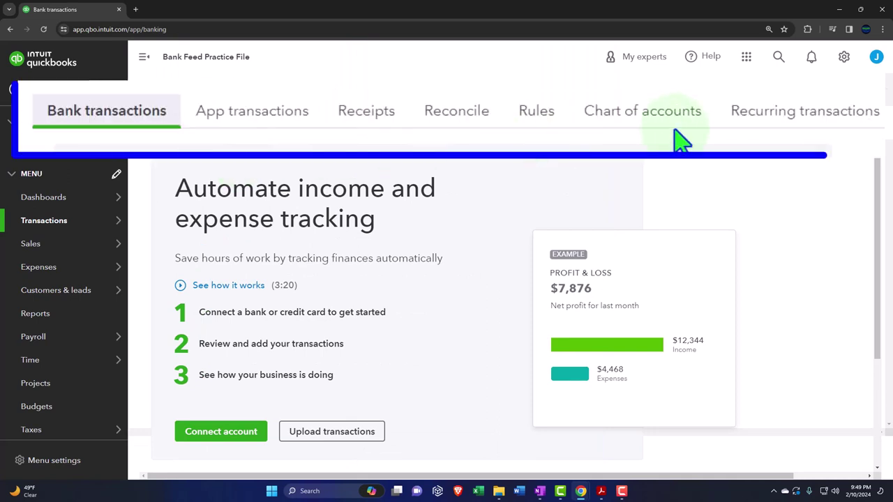
left_click(547, 129)
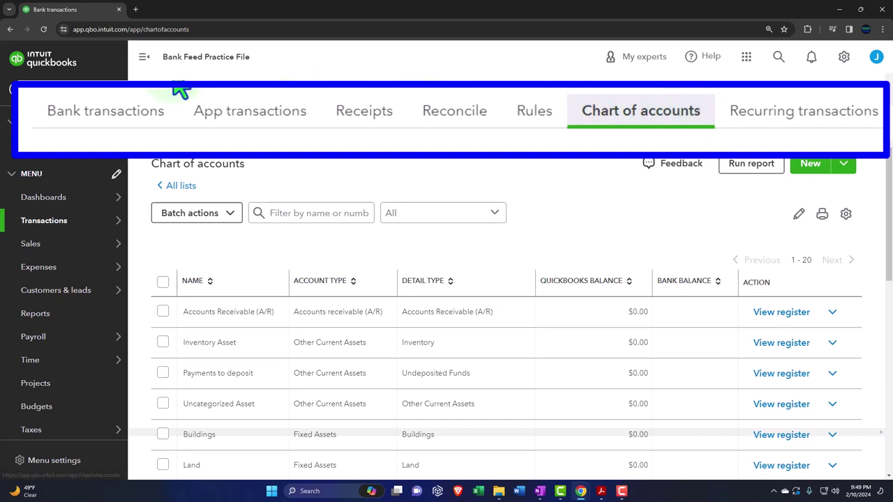
left_click(132, 120)
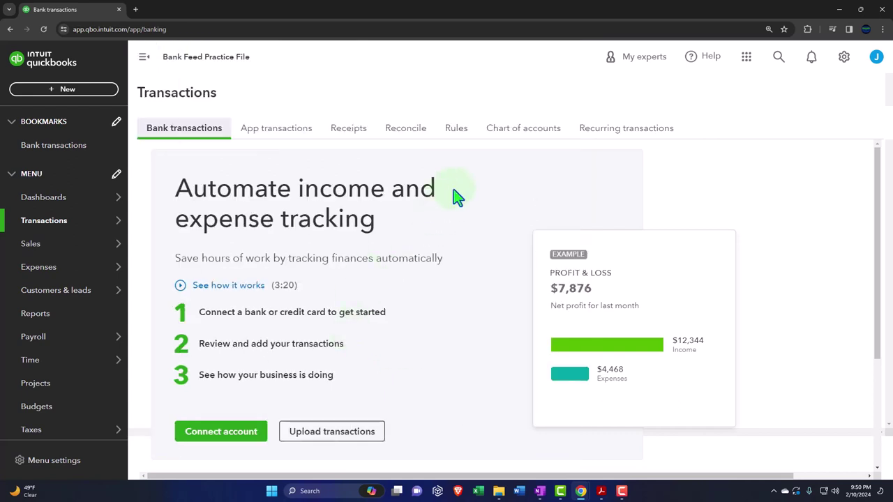
left_click(598, 124)
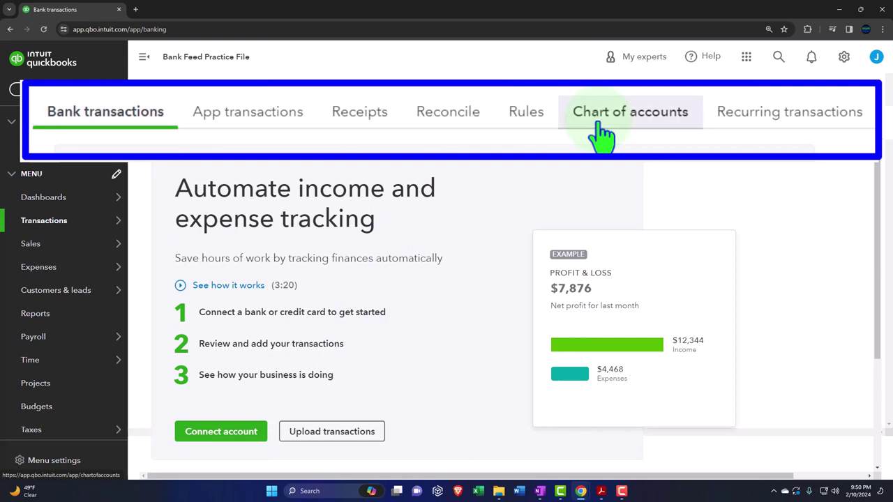
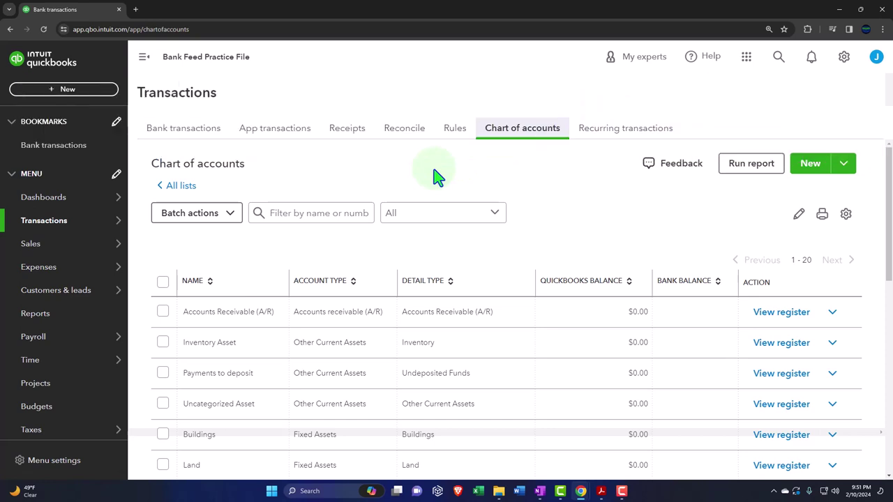
- Collapse the navigation sidebar and start a new account with account type Bank and detail type Checking
left_click(147, 58)
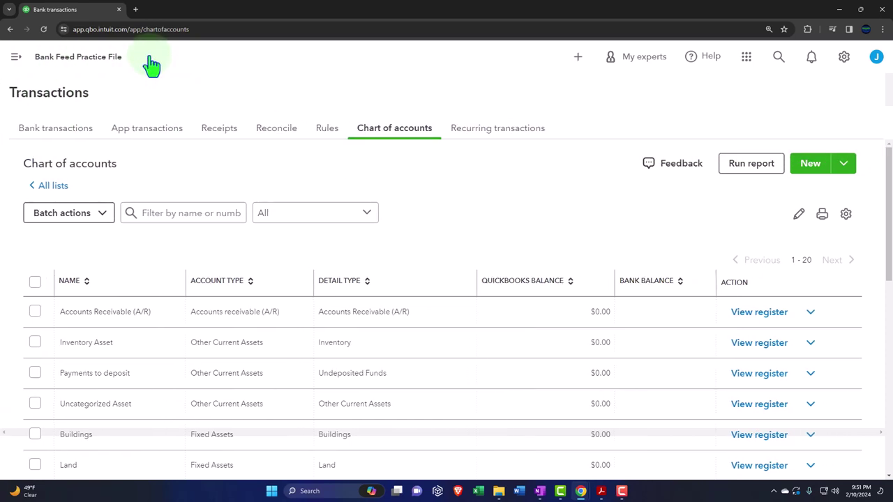
left_click(811, 164)
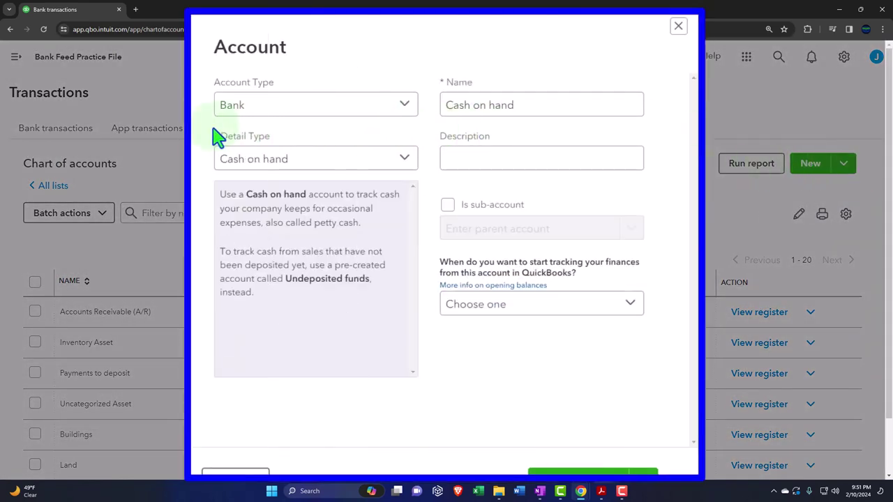
left_click(403, 106)
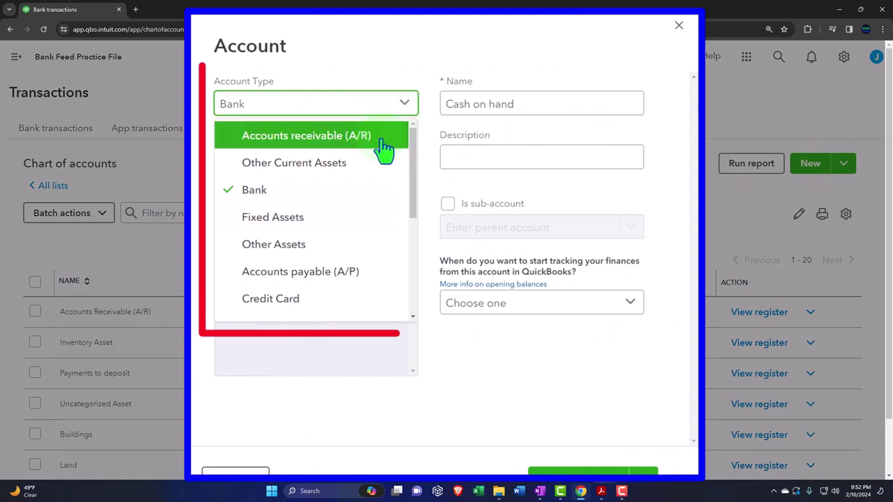
left_click(277, 199)
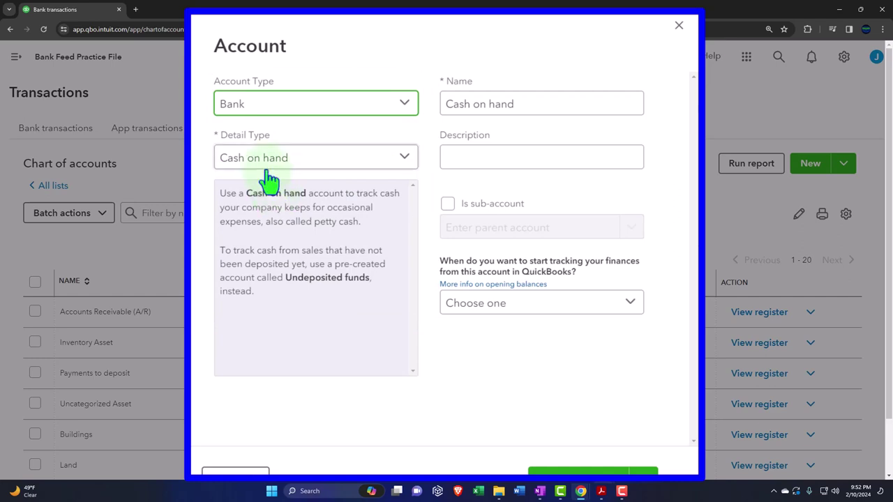
left_click(299, 160)
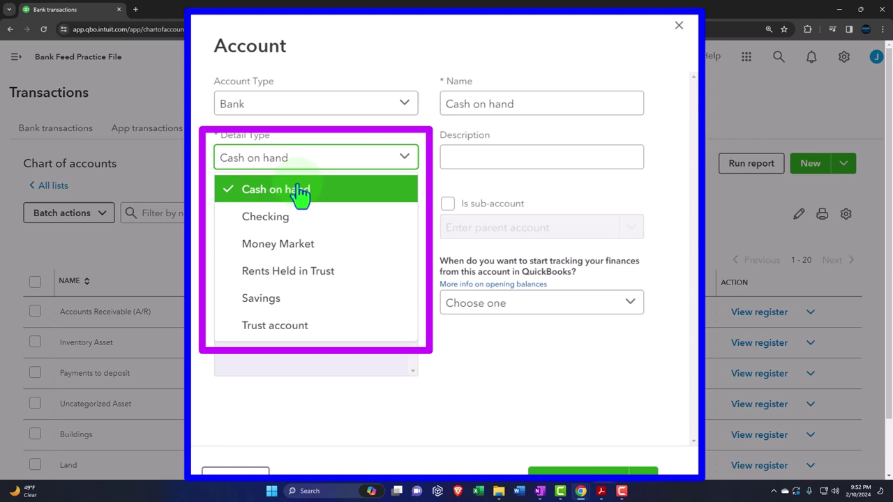
left_click(326, 224)
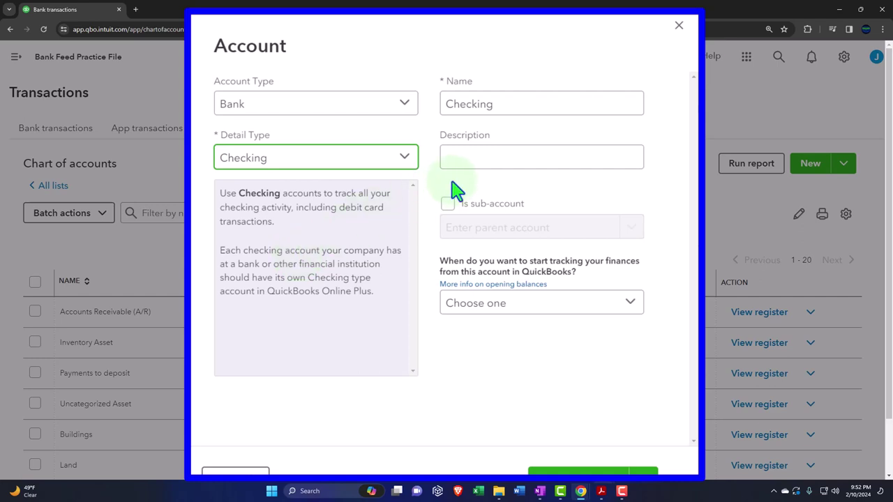
- Name the new account "Checking - B of A" followed by the last four digits of the bank account number
left_click(507, 104)
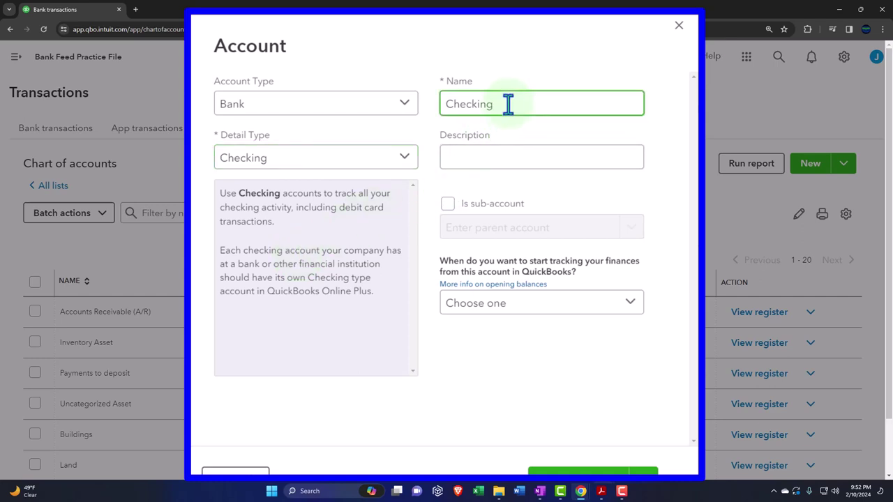
type("- B of A")
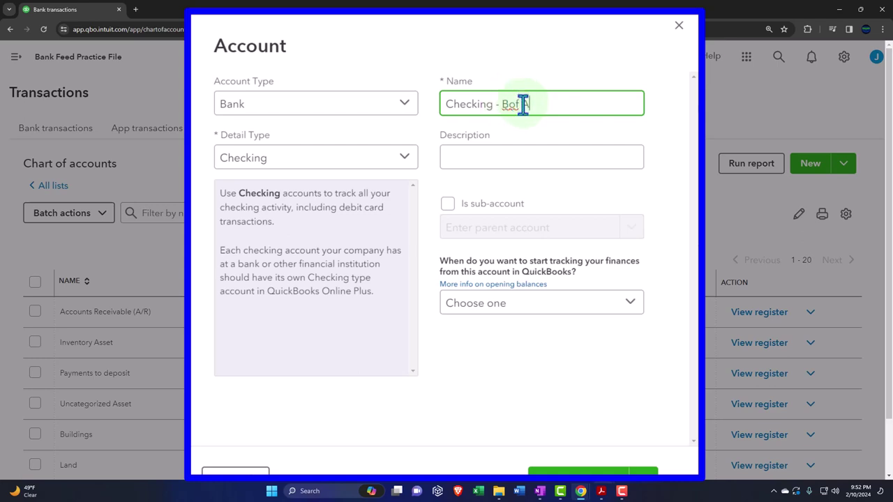
left_click(508, 104)
left_click(548, 106)
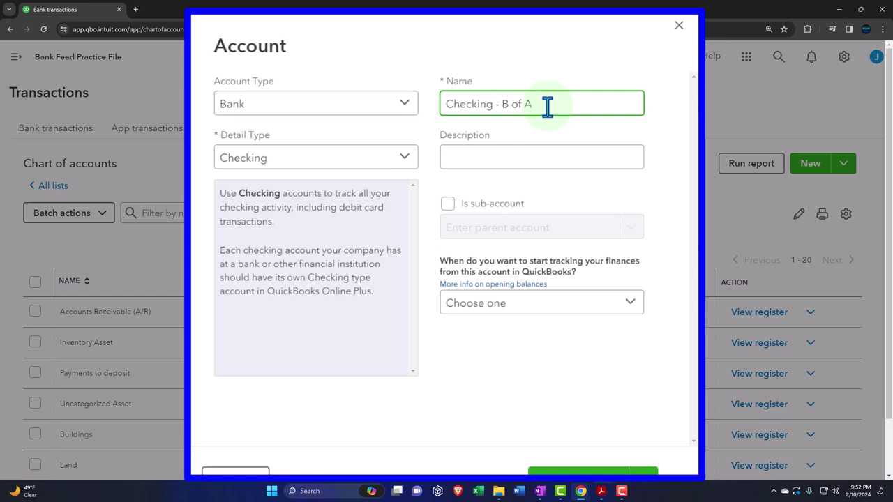
type("4716")
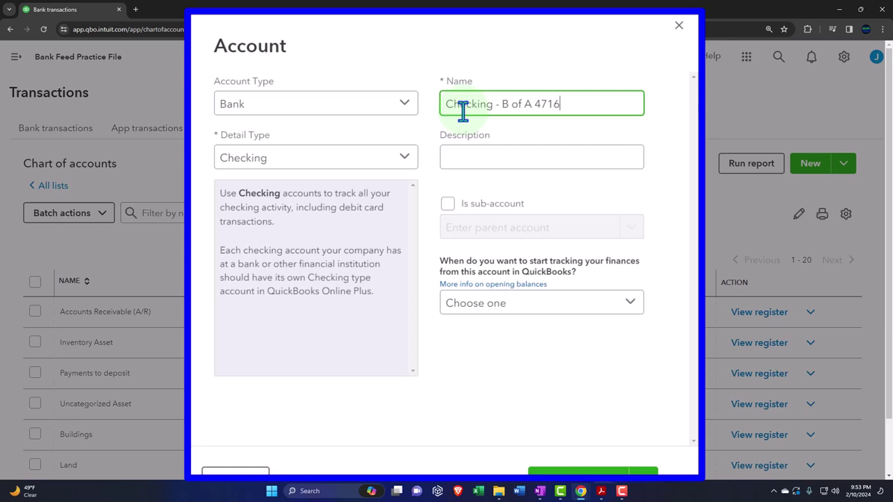
- Mark the new account as a sub-account to look through the available parent accounts, and turn the sub-account option off again
left_click(466, 155)
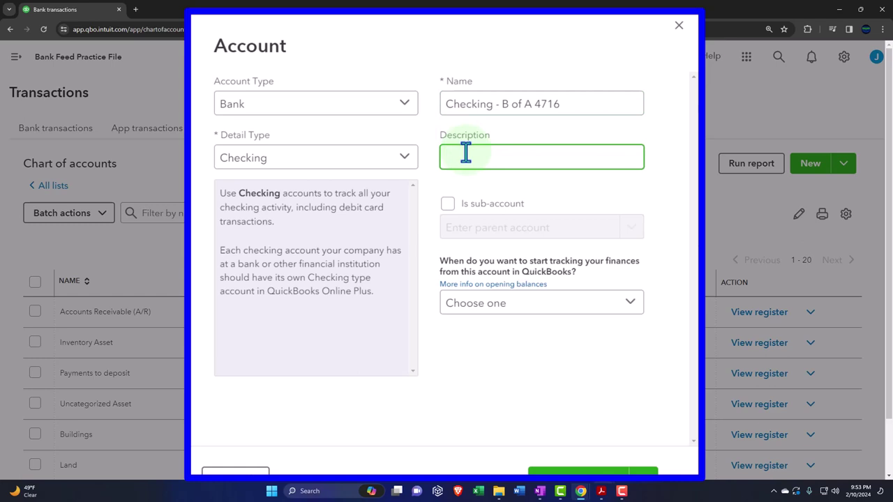
left_click(448, 203)
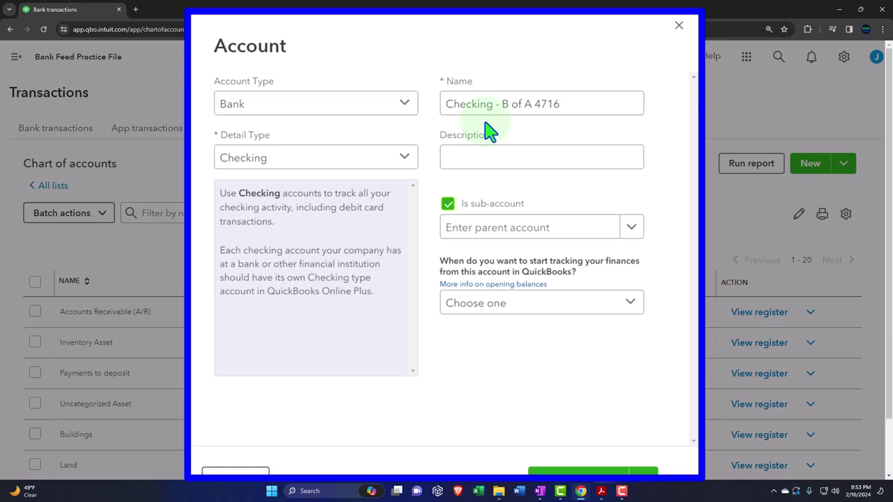
left_click(631, 239)
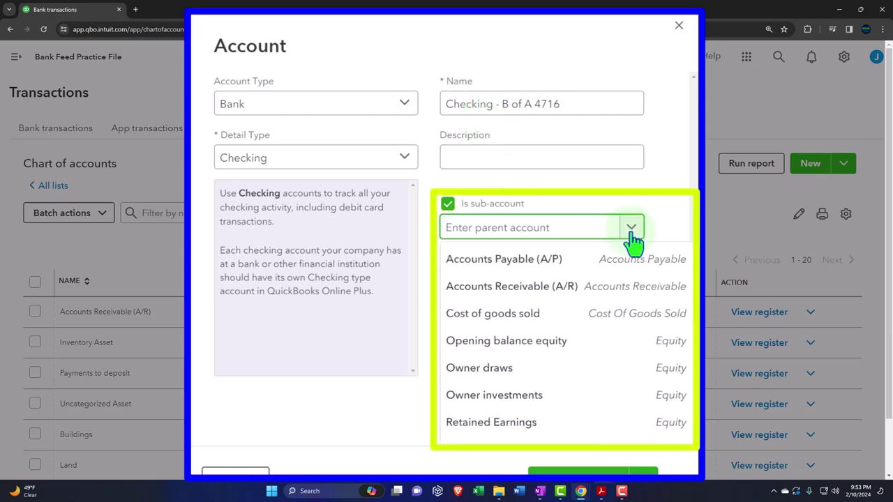
scroll(607, 302, "down", 5)
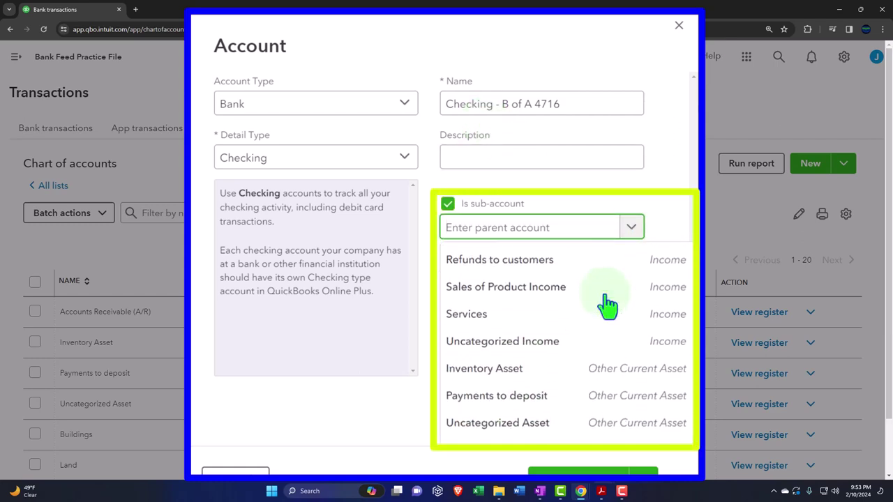
scroll(606, 303, "down", 1)
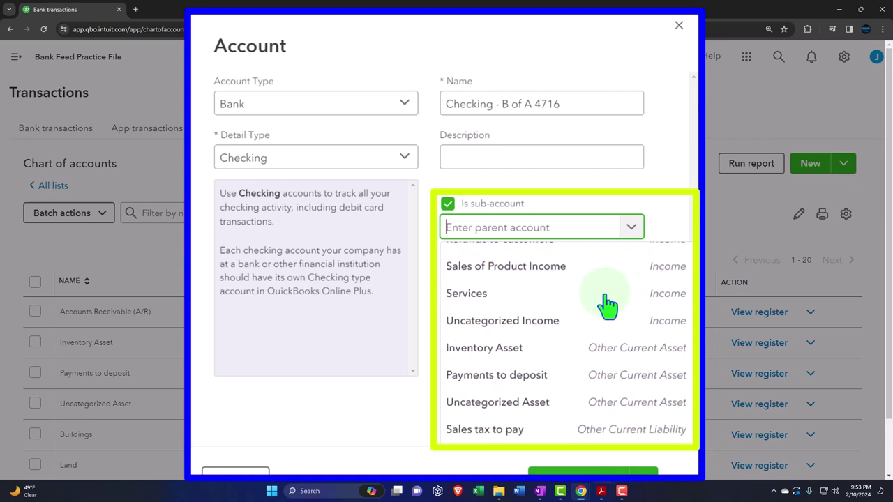
left_click(449, 205)
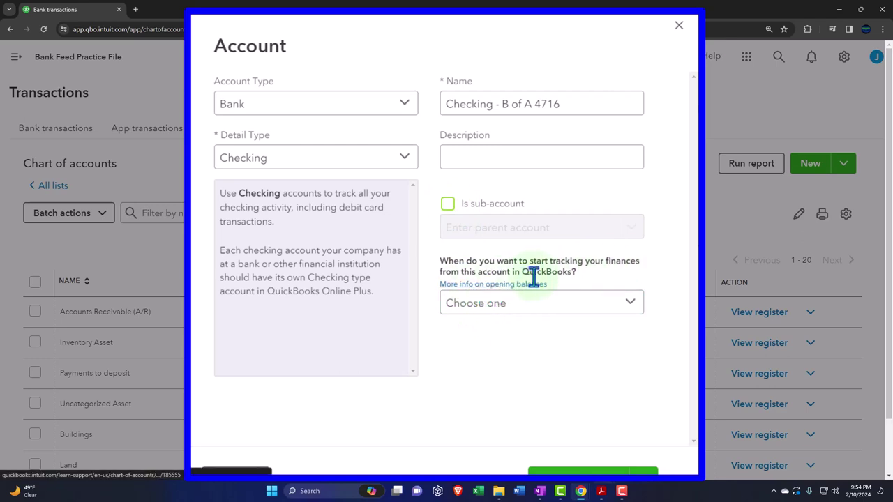
- Look at the start dates for tracking finances, leave the choice unset, and save and close the new account
left_click(628, 304)
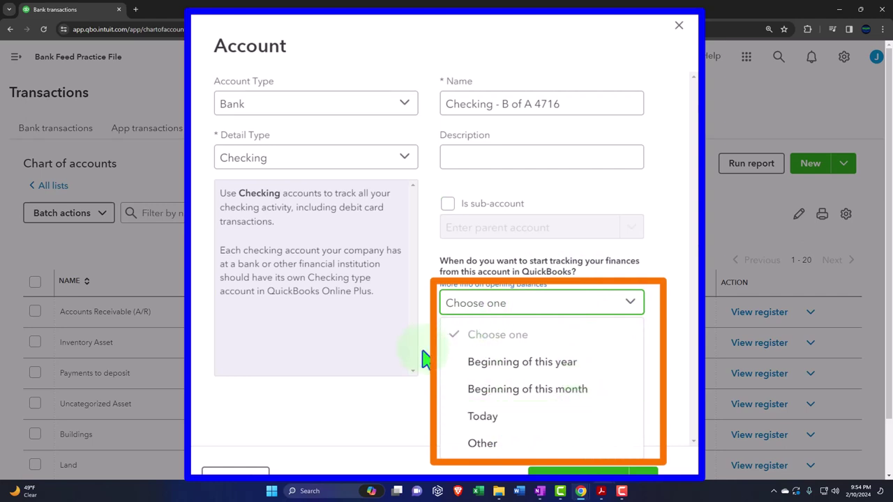
key("ctrl+minus")
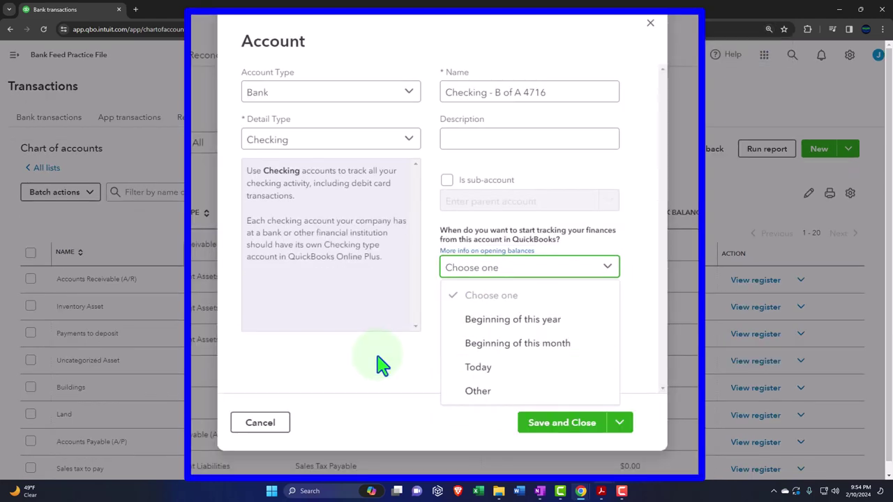
left_click(383, 364)
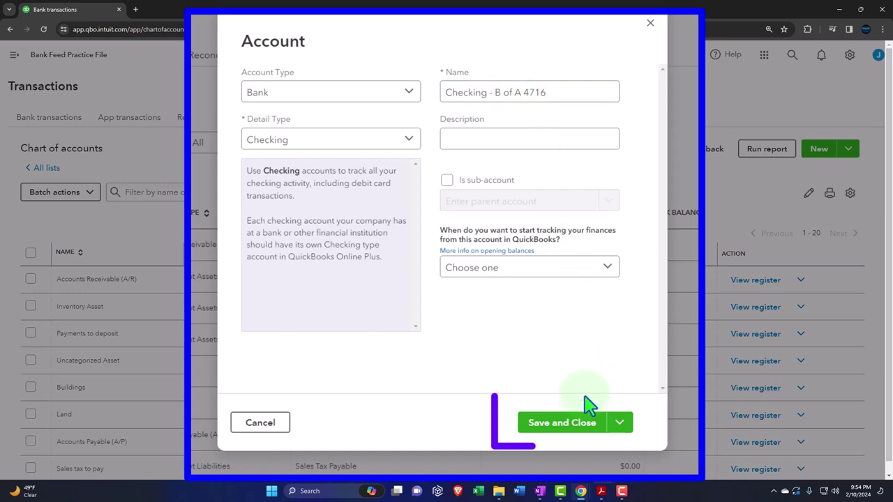
left_click(583, 432)
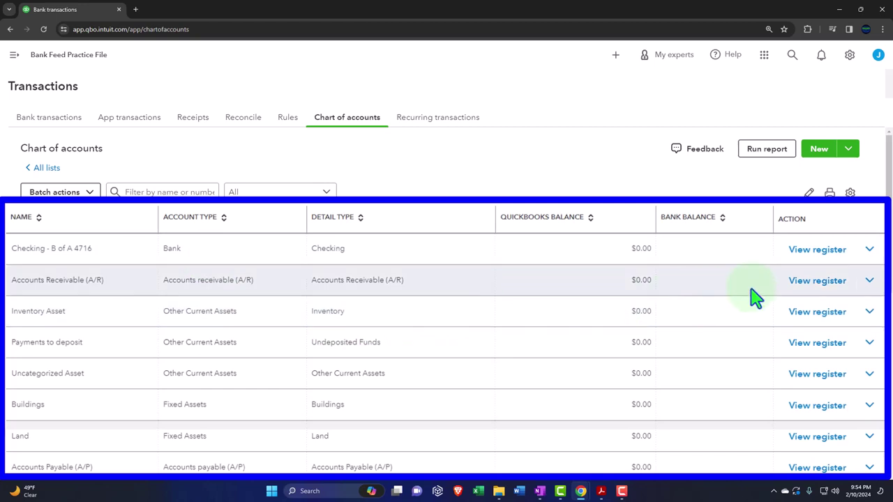
- Check the actions available for the new checking account, view its bank connection page, and exit the connection setup
left_click(802, 282)
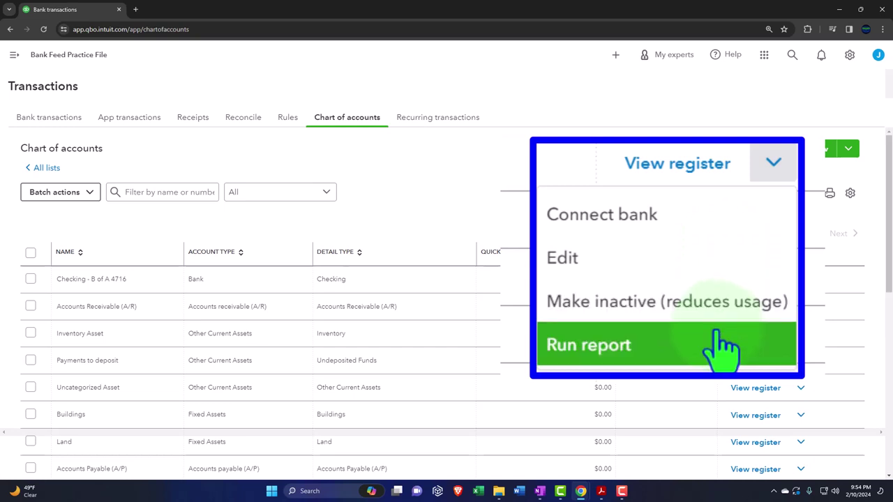
left_click(774, 222)
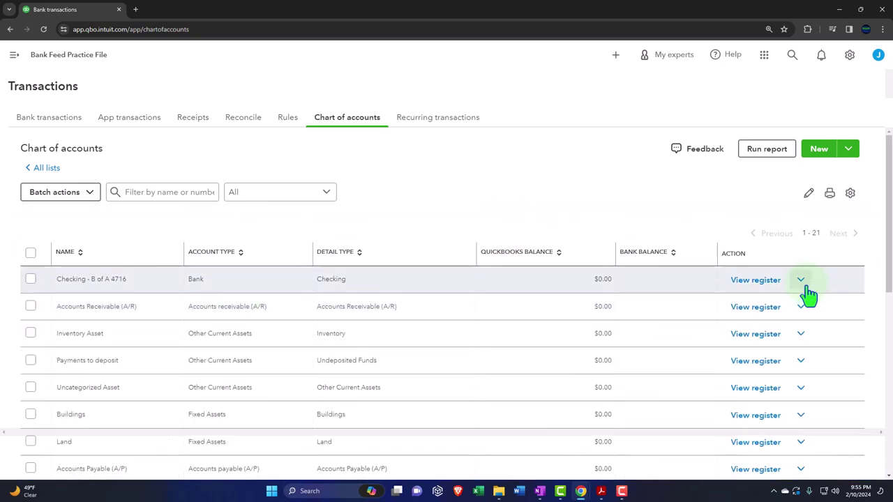
left_click(802, 280)
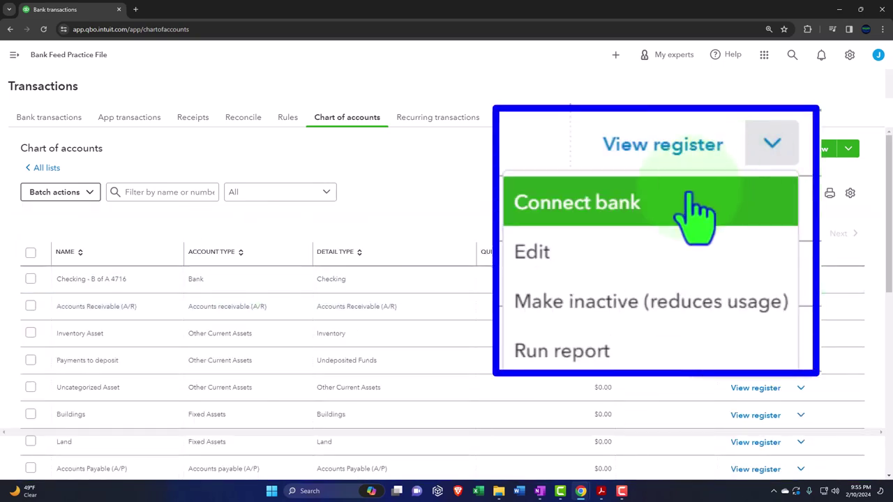
left_click(690, 204)
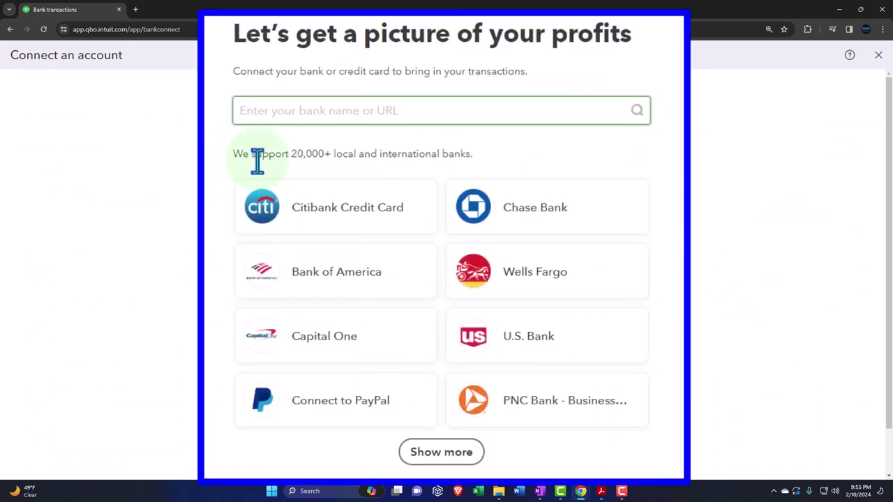
left_click(878, 55)
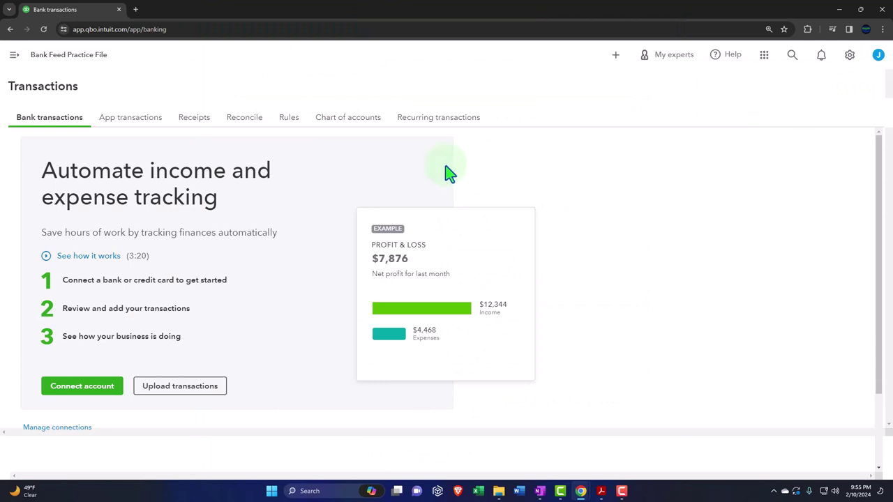
- Search the banks available for connection for "chase", view the Chase Bank sign-in page, and exit the connection setup
left_click(14, 55)
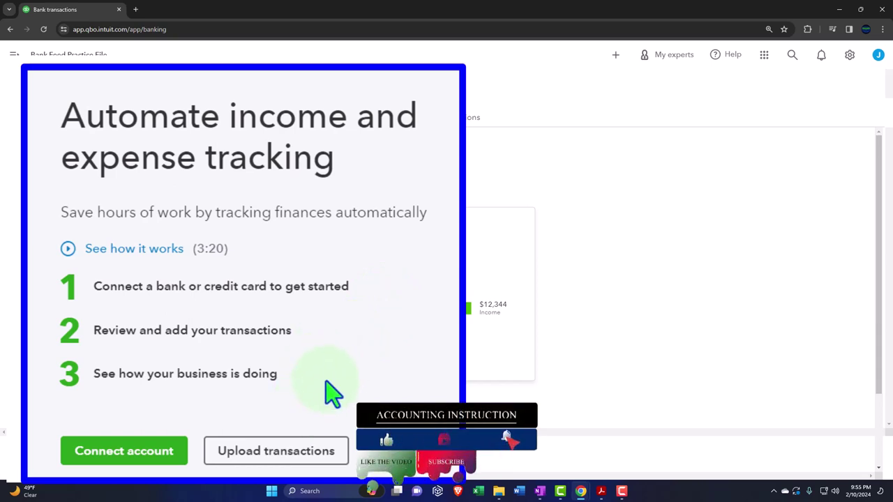
left_click(159, 461)
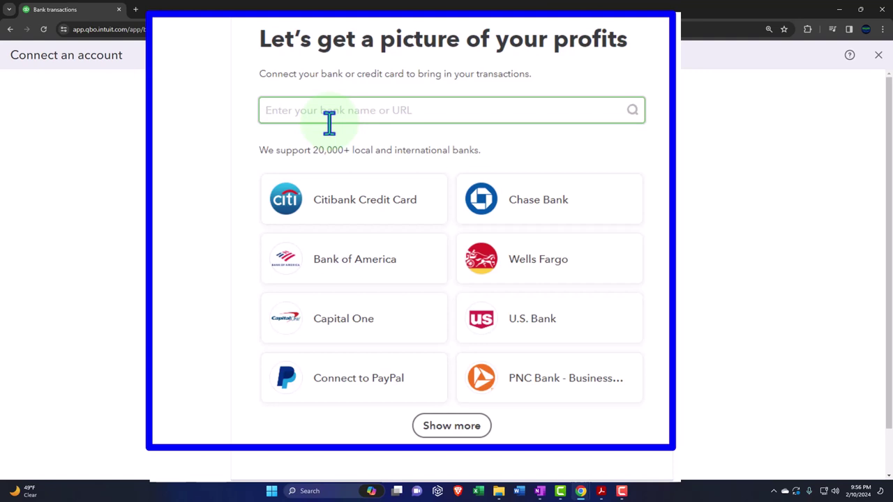
left_click(346, 399)
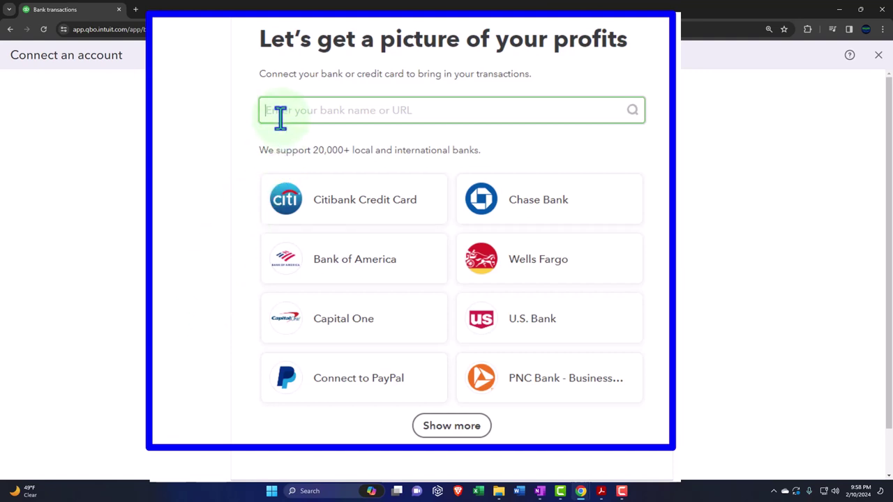
type("chas")
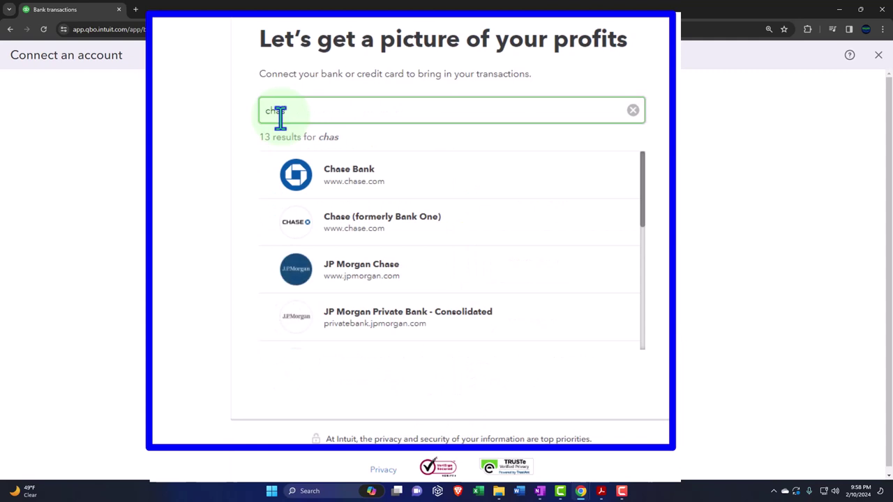
type("e")
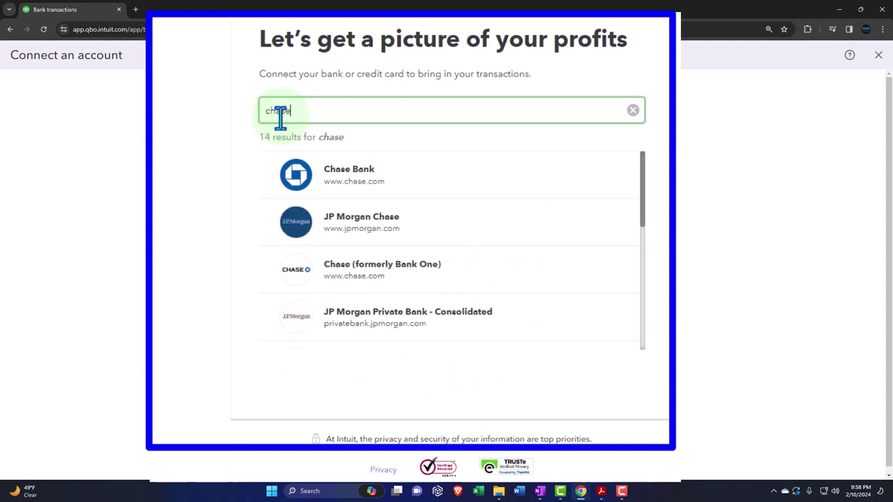
left_click(363, 182)
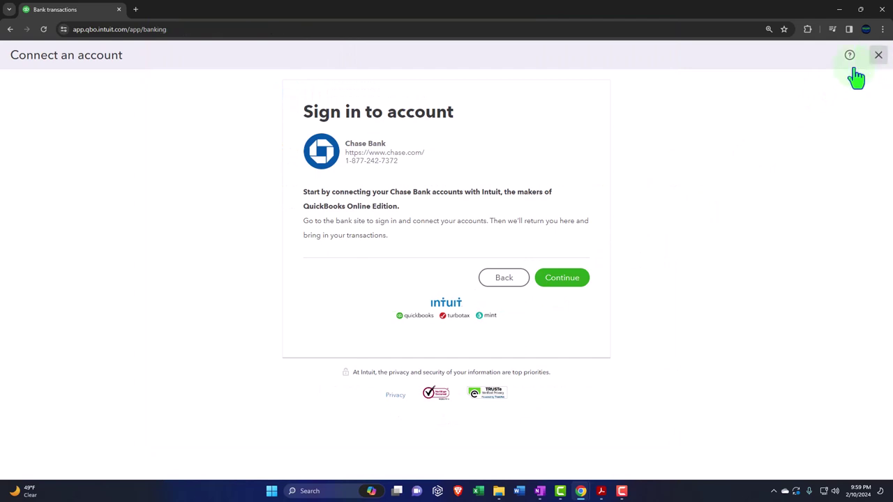
left_click(878, 55)
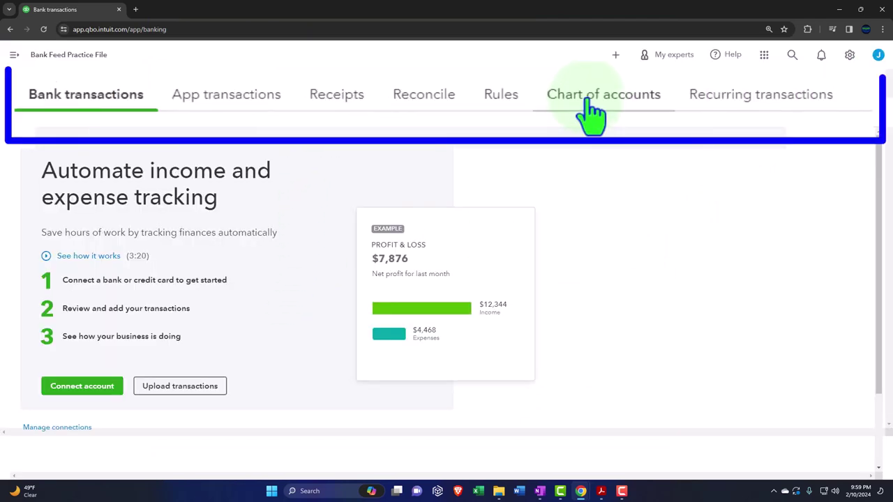
- Revisit the chart of accounts, view the manual upload page for bank transactions, and close it without uploading a file
left_click(348, 117)
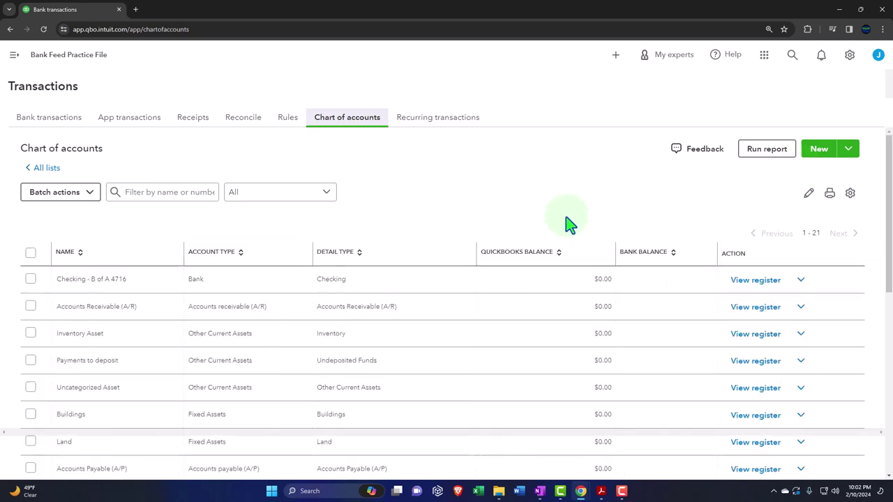
left_click(34, 122)
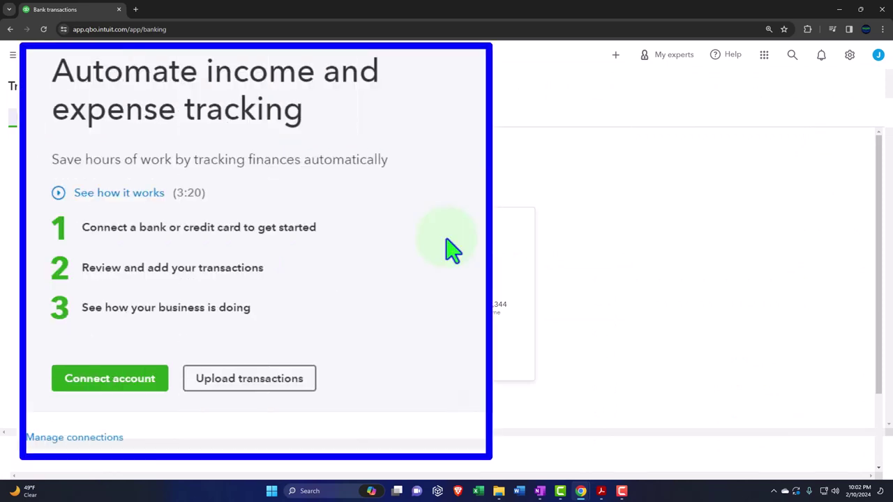
left_click(288, 383)
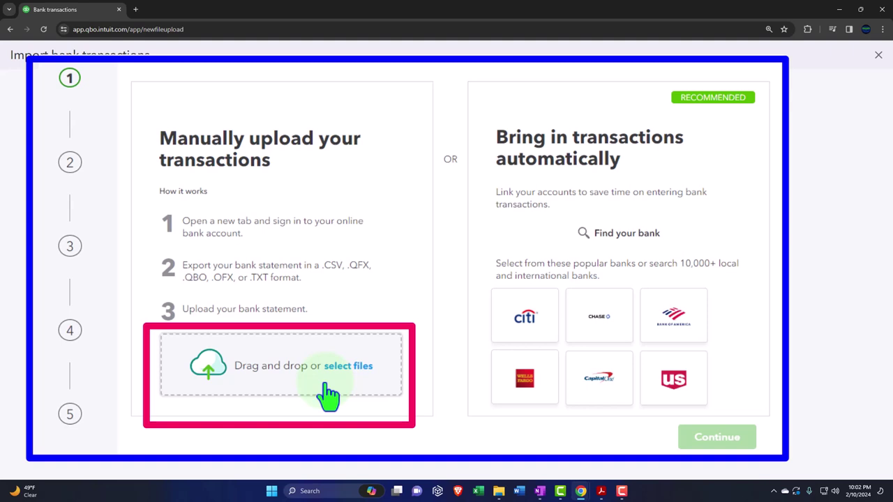
left_click(877, 55)
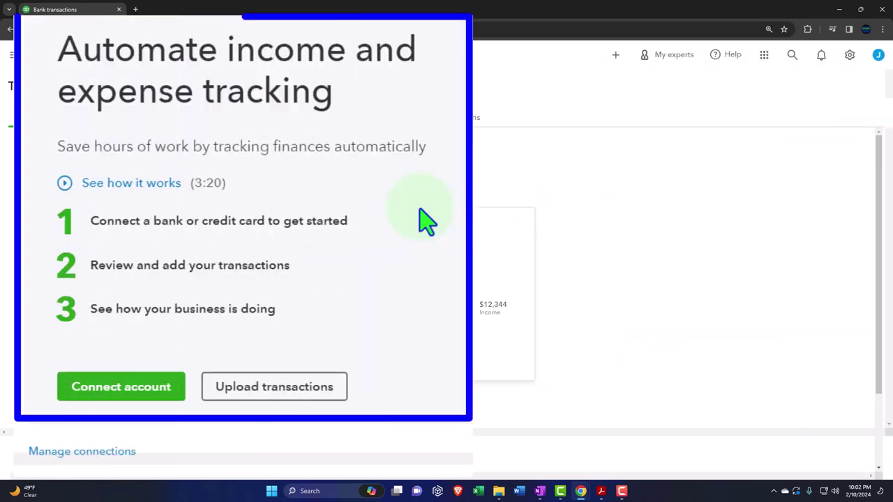